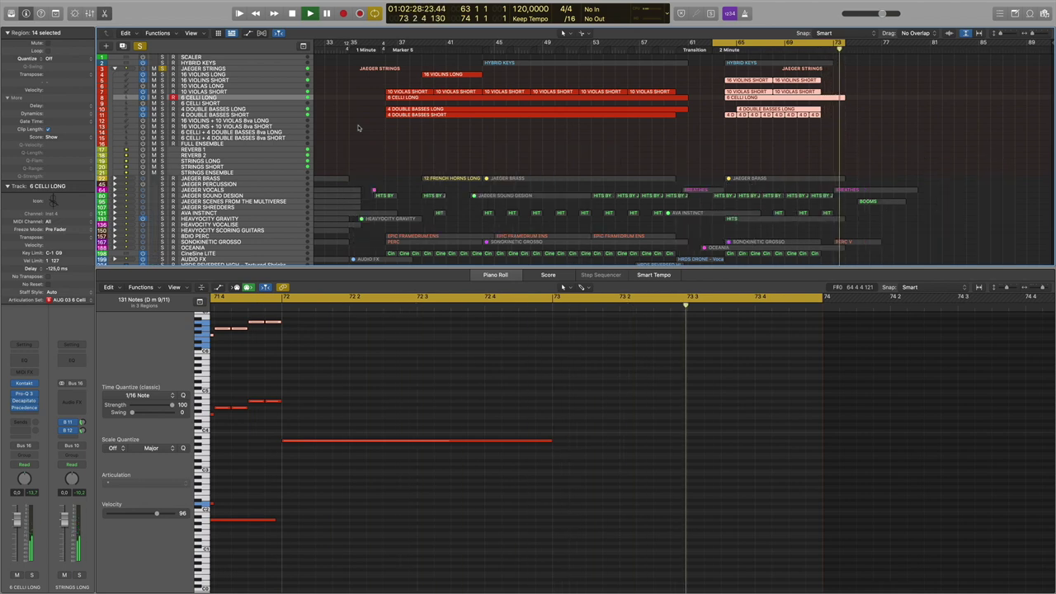
Show the mixer and bring in Pro-Q 3, Decapitator and Precedence on the 16 VIOLINS SHORT channel, opening each plug-in.
key("x")
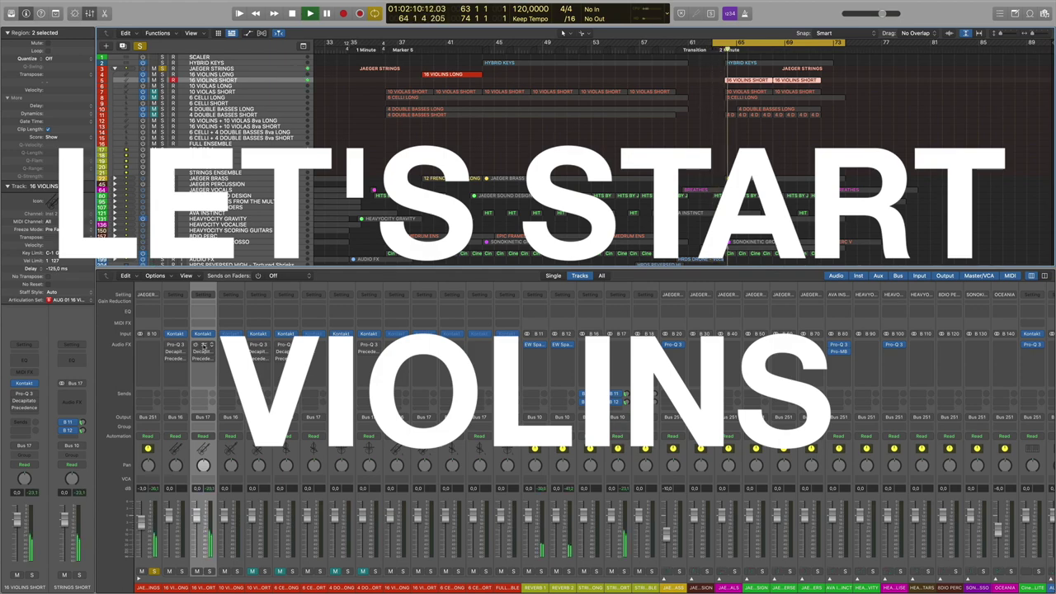
left_click(202, 344)
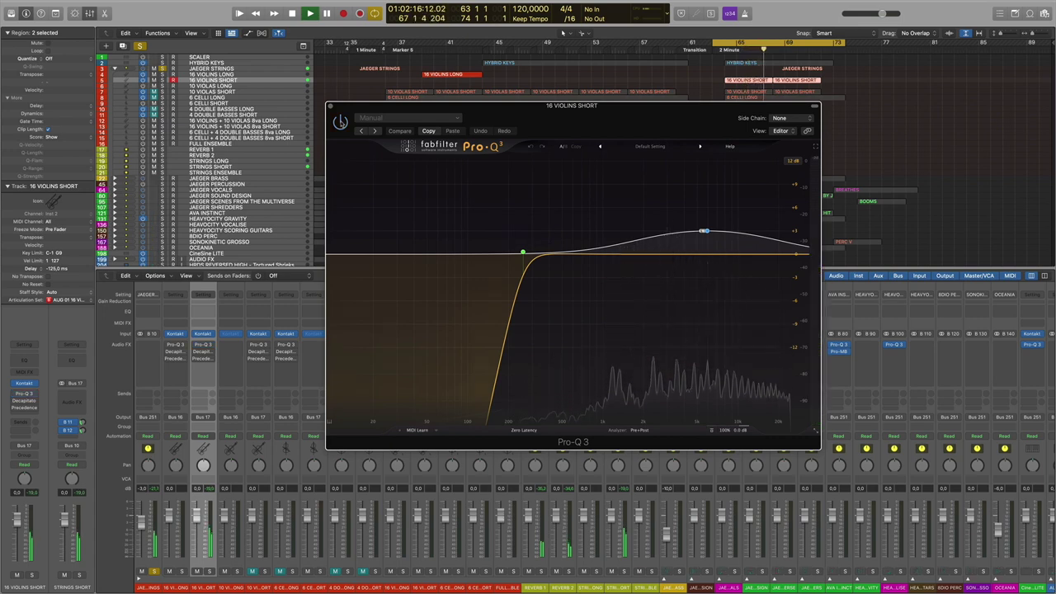
left_click(340, 123)
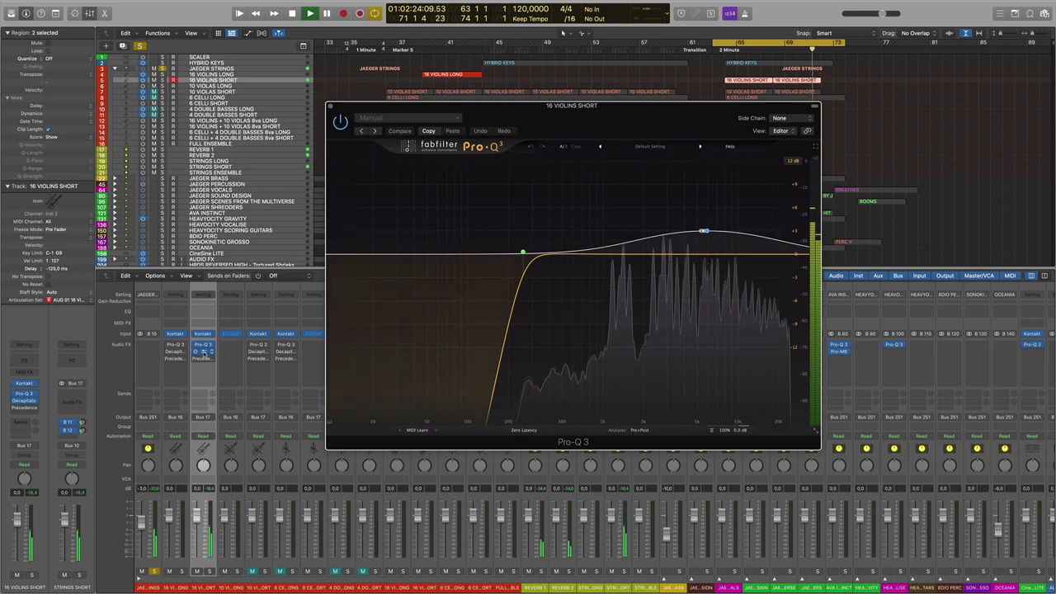
left_click(207, 352)
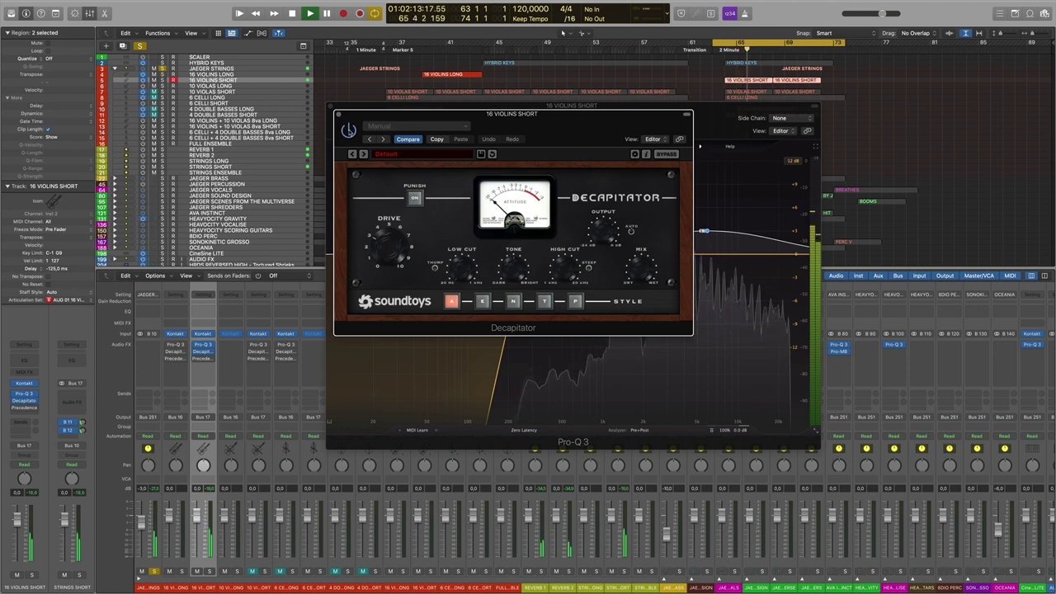
left_click(203, 359)
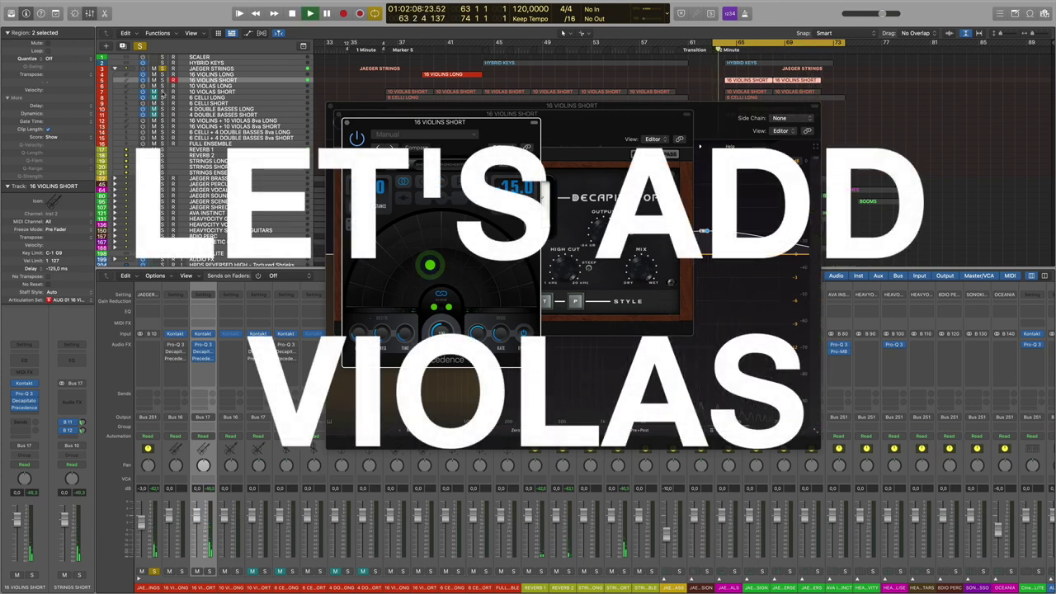
Unmute the 10 VIOLAS SHORT track and bring in its Pro-Q 3, Decapitator and Precedence effects, reviewing the EQ bands.
left_click(273, 93)
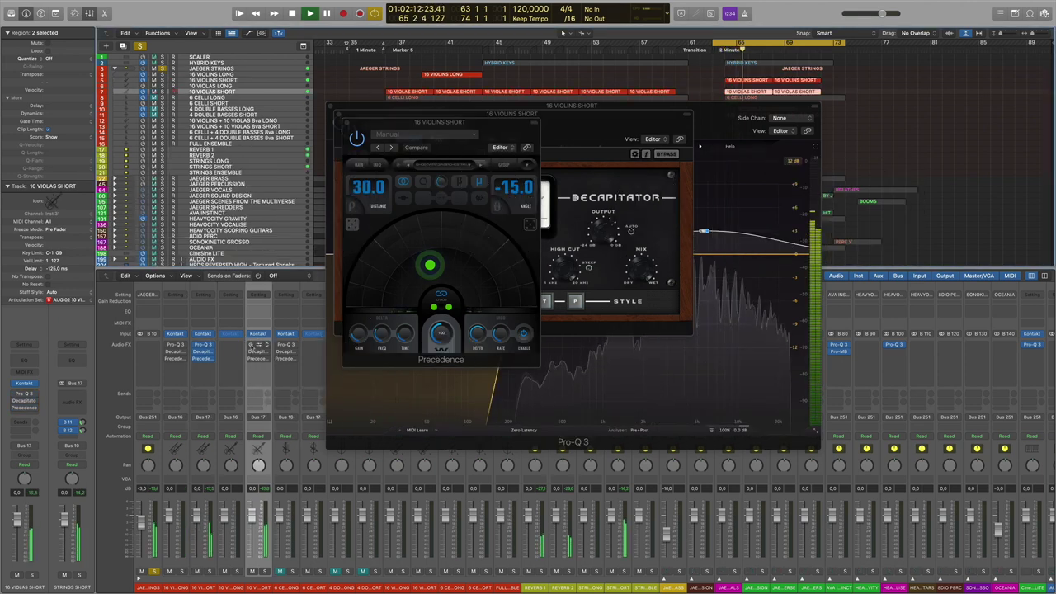
left_click(259, 344)
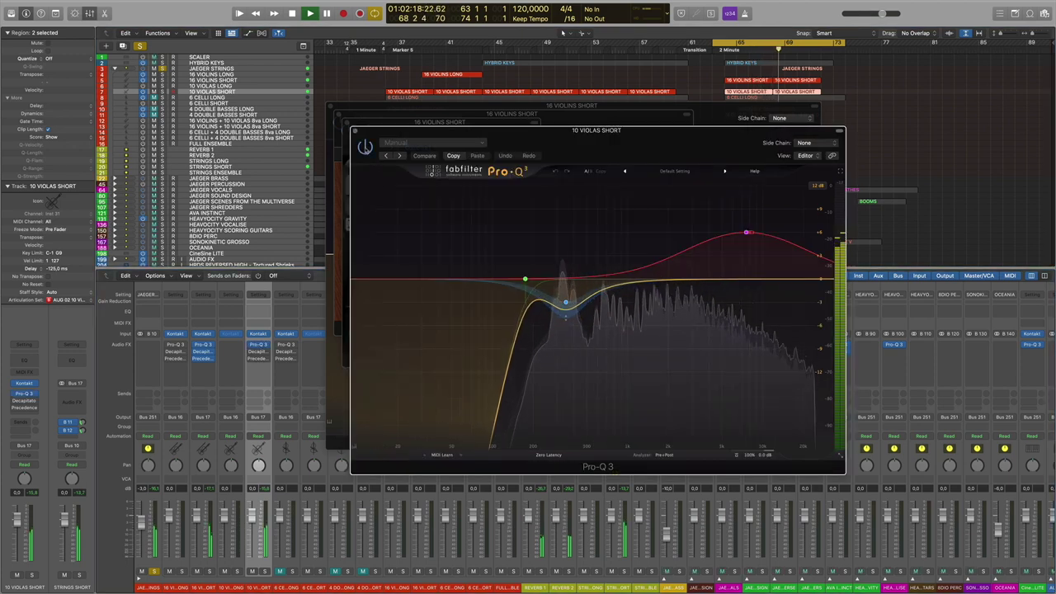
mouse_move(576, 296)
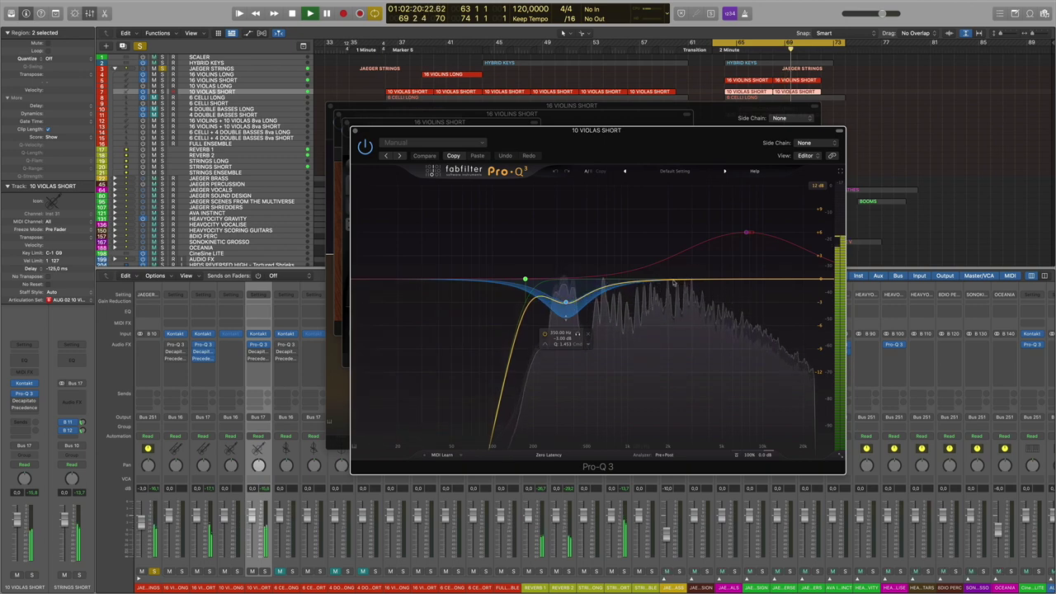
mouse_move(748, 234)
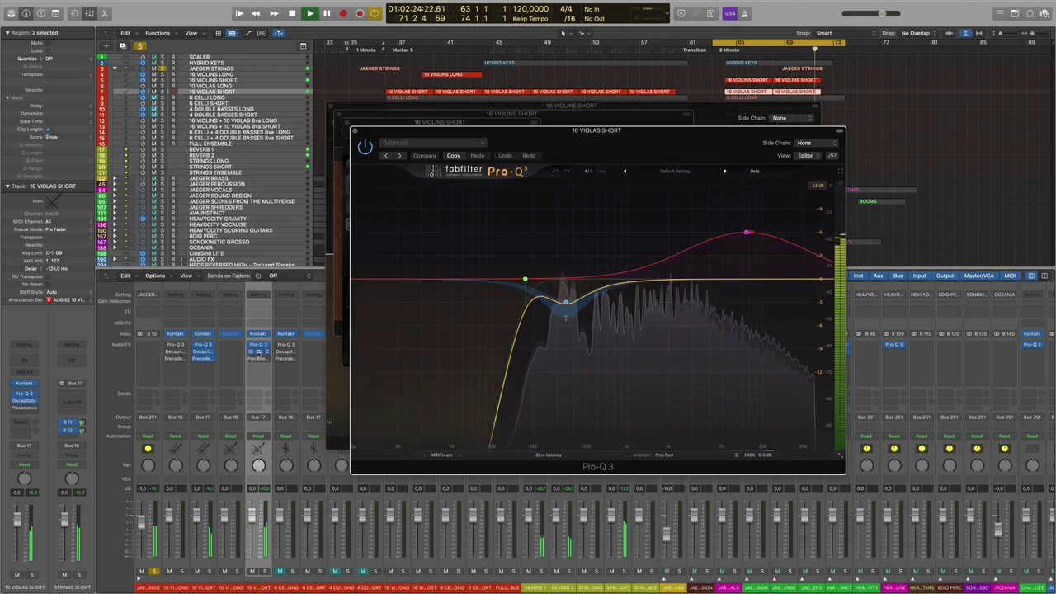
left_click(257, 351)
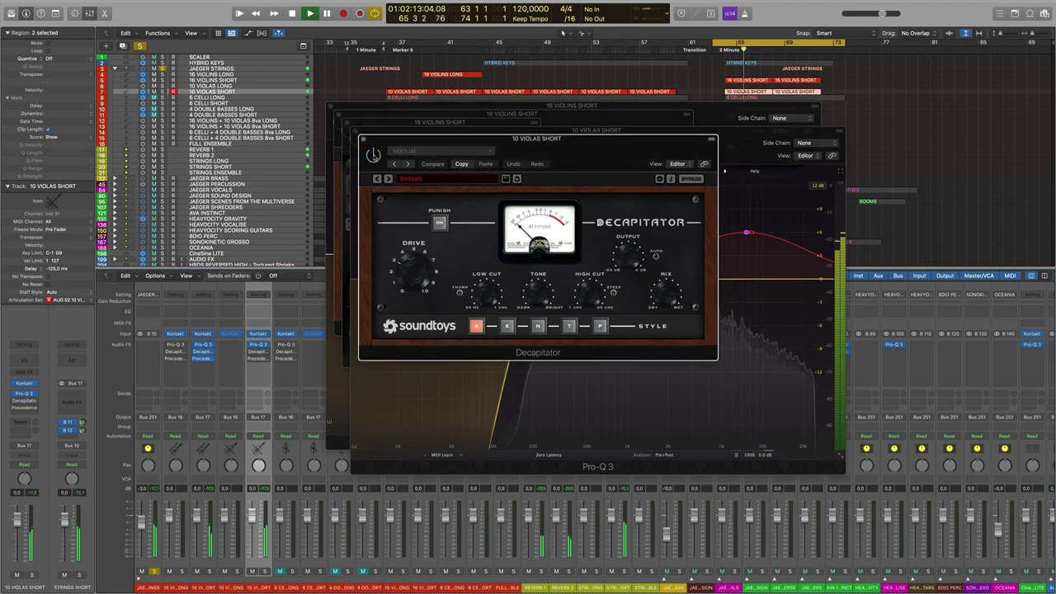
left_click(258, 359)
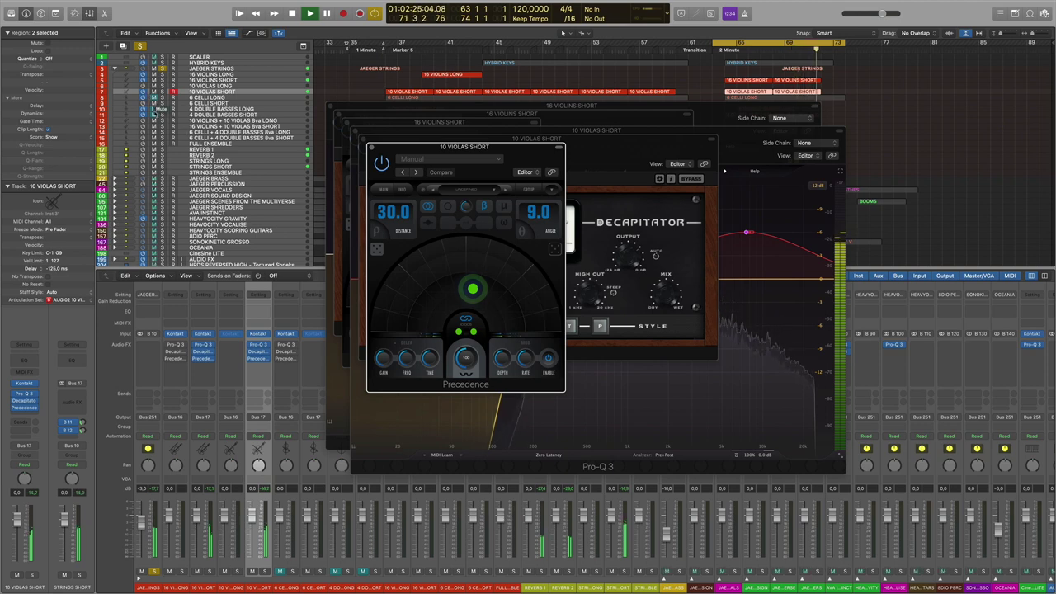
Unmute and select the 4 DOUBLE BASSES SHORT track and close all open violin and viola plug-in windows.
left_click(154, 115)
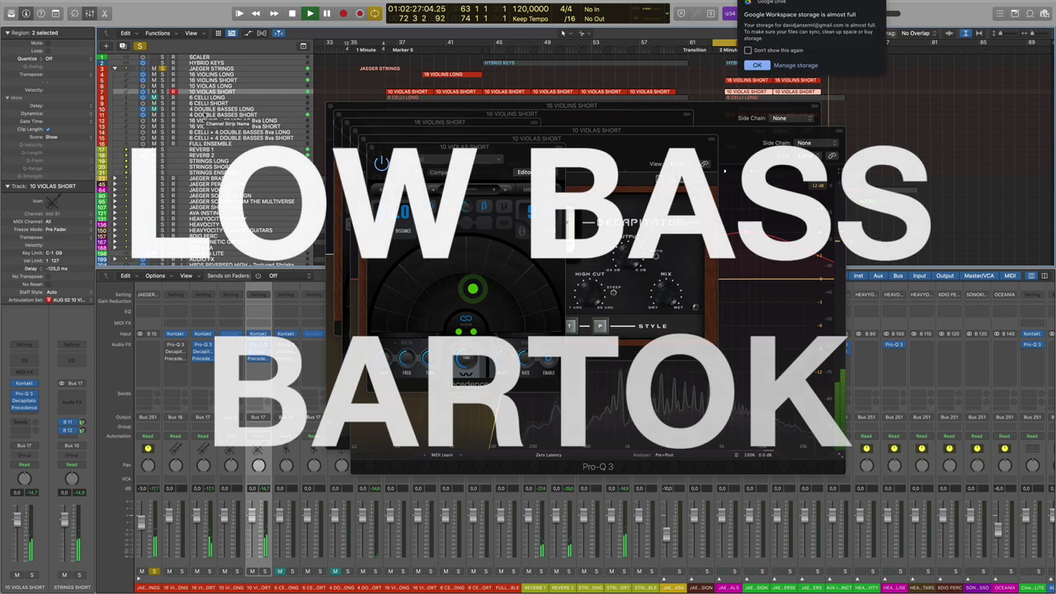
left_click(217, 115)
left_click(371, 147)
left_click(363, 139)
left_click(355, 131)
left_click(347, 123)
left_click(340, 114)
left_click(333, 107)
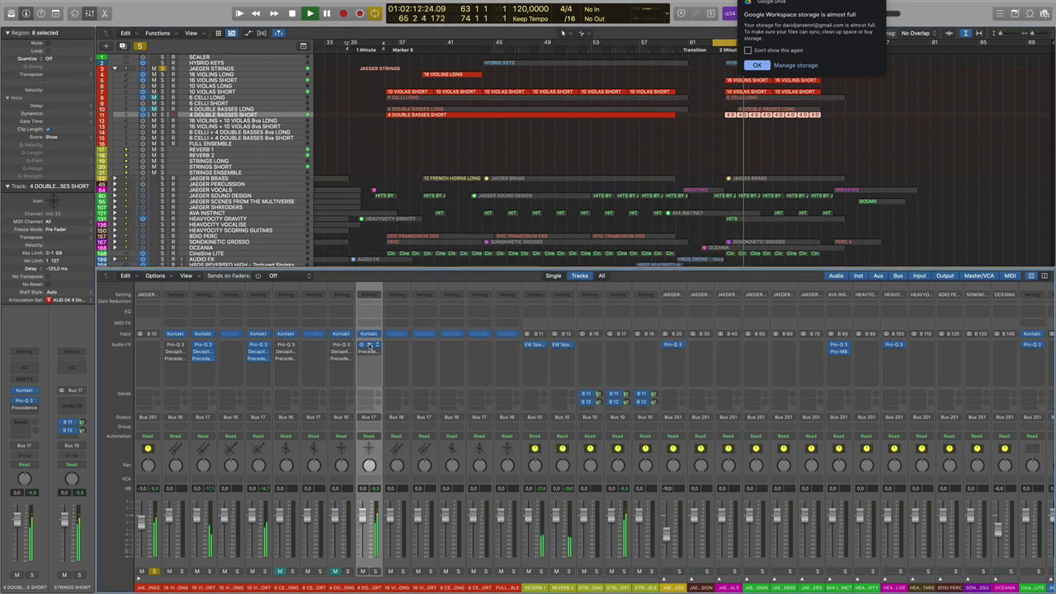
Open and enable Pro-Q 3 on the 4 DOUBLE BASSES SHORT channel, dismissing the Google storage notification before closing the plug-in.
left_click(368, 344)
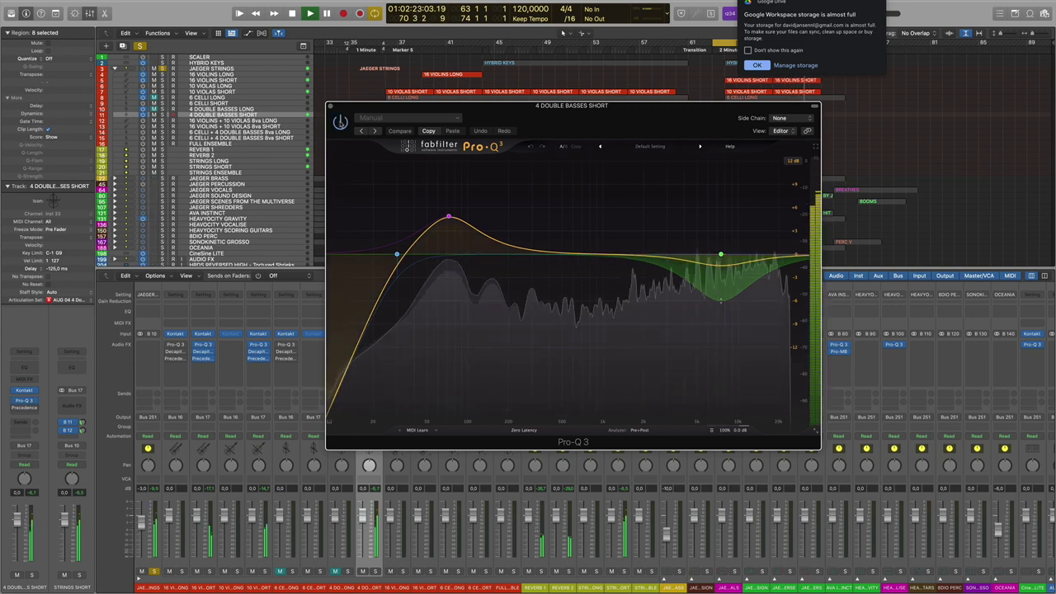
left_click(756, 65)
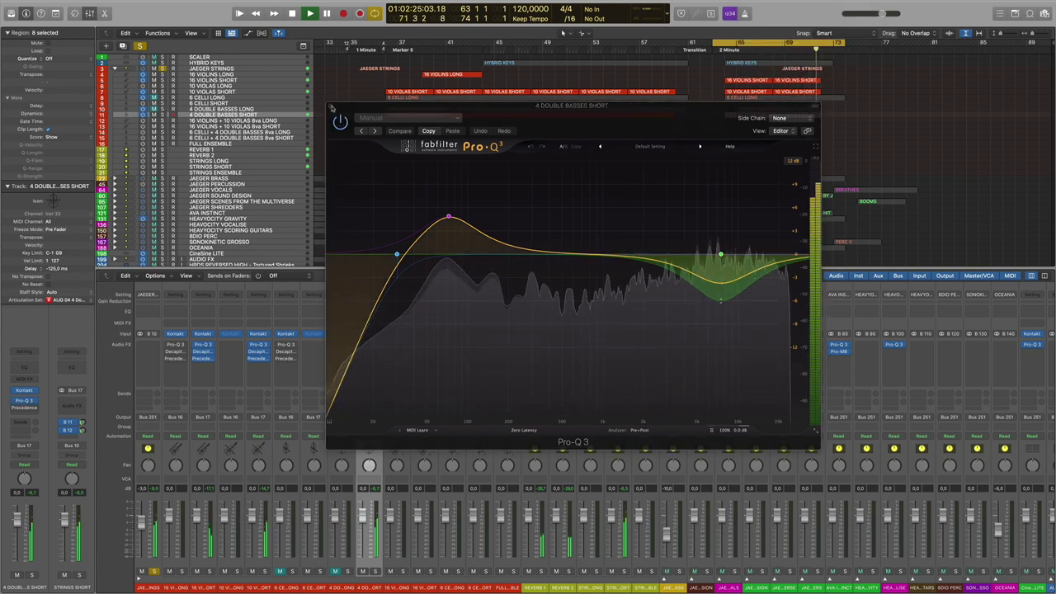
left_click(331, 108)
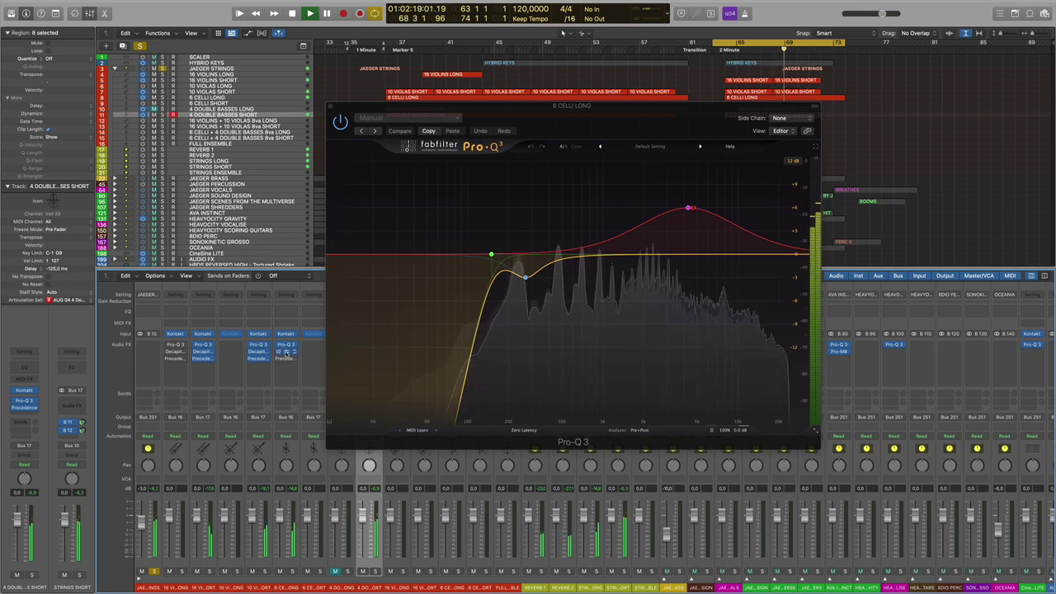
Bring in Decapitator on the 6 CELLI LONG channel and close that channel's plug-in windows.
left_click(285, 352)
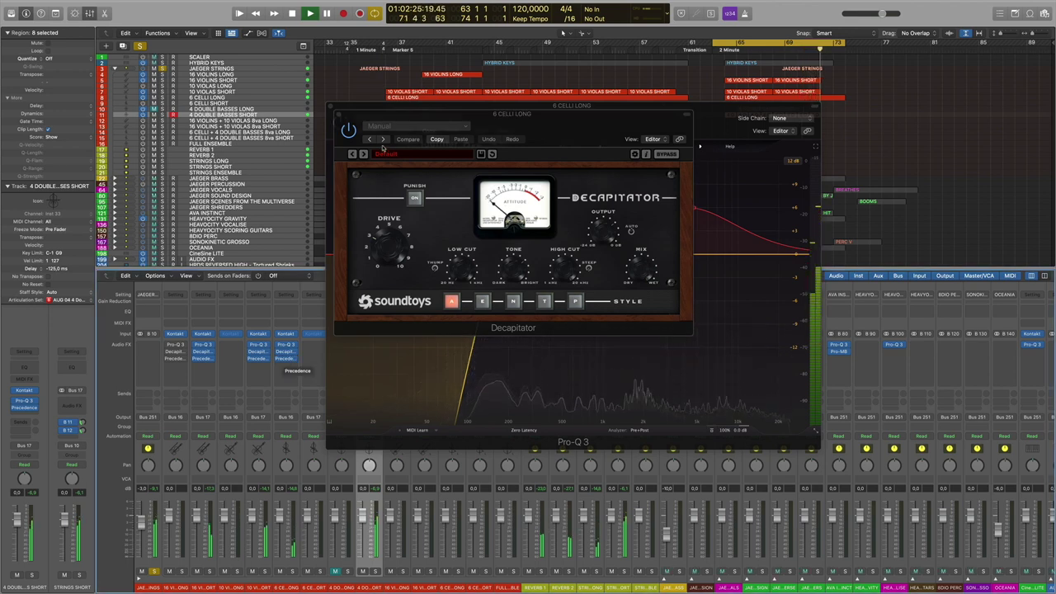
left_click(338, 115)
left_click(335, 113)
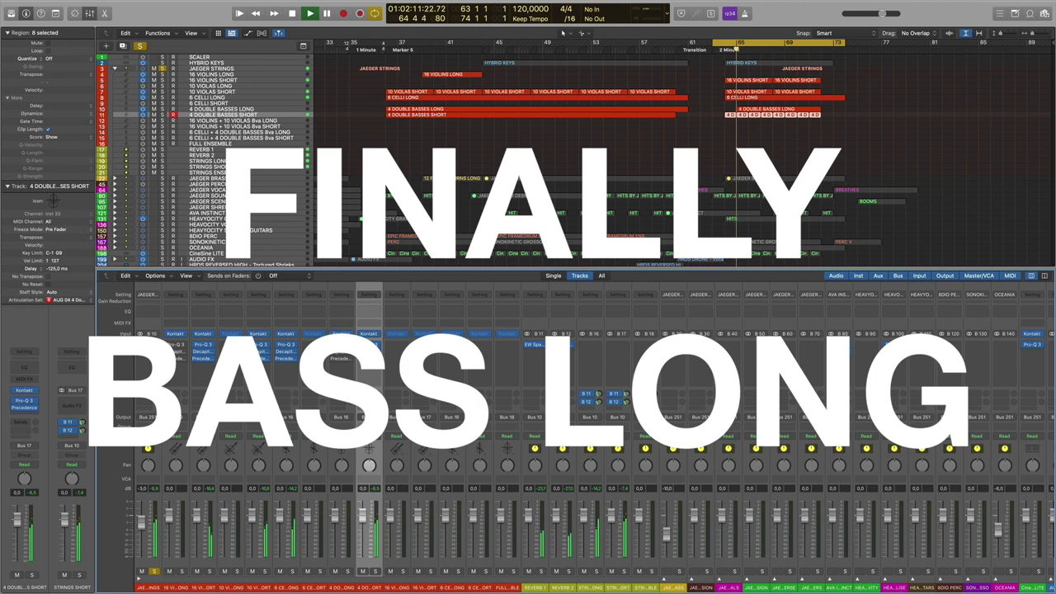
Bring in Pro-Q 3 on the 4 DOUBLE BASSES LONG channel, select its high boost band and hide the plug-in window.
left_click(341, 345)
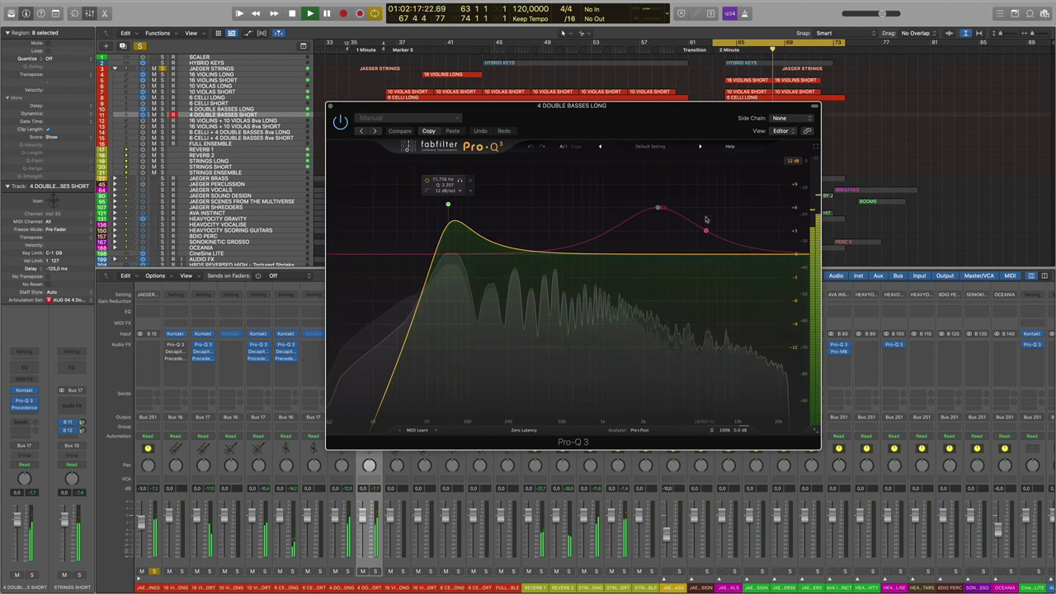
left_click(658, 209)
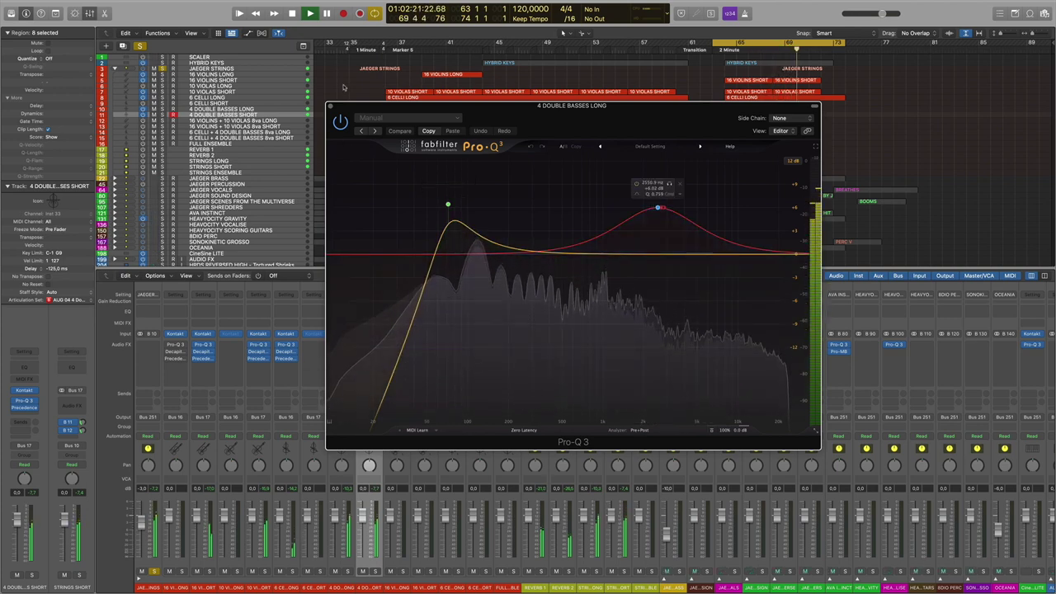
key("v")
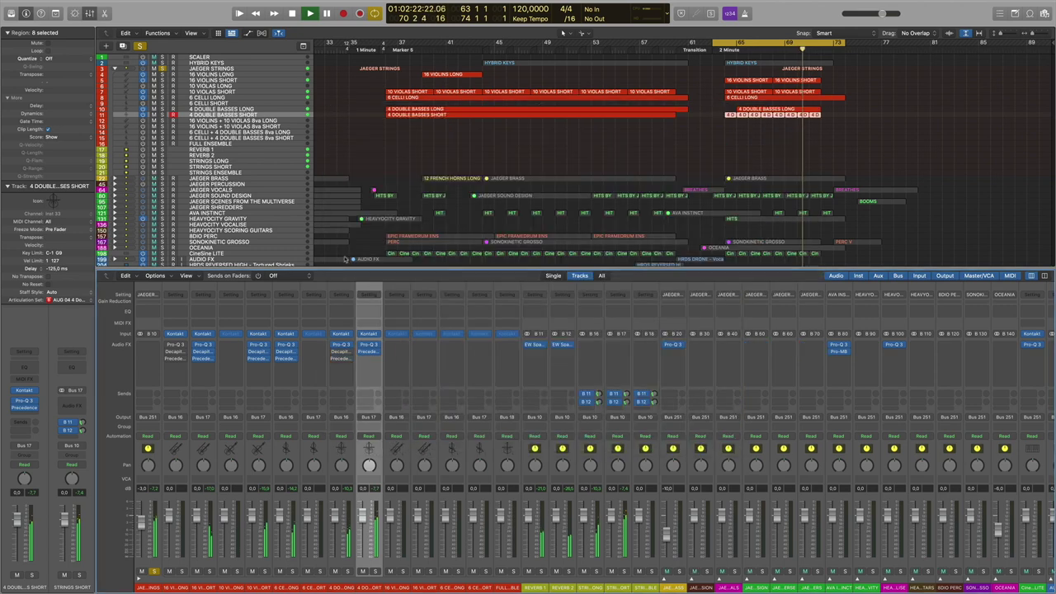
Bring in Decapitator and Precedence on the 4 DOUBLE BASSES LONG channel, opening and closing each plug-in in turn.
left_click(341, 352)
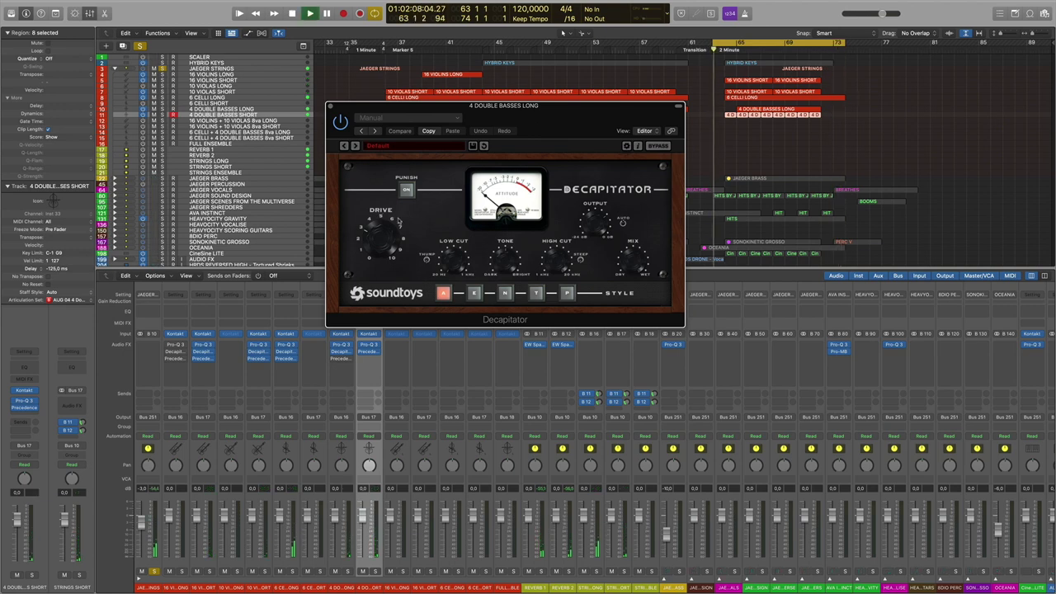
left_click(331, 105)
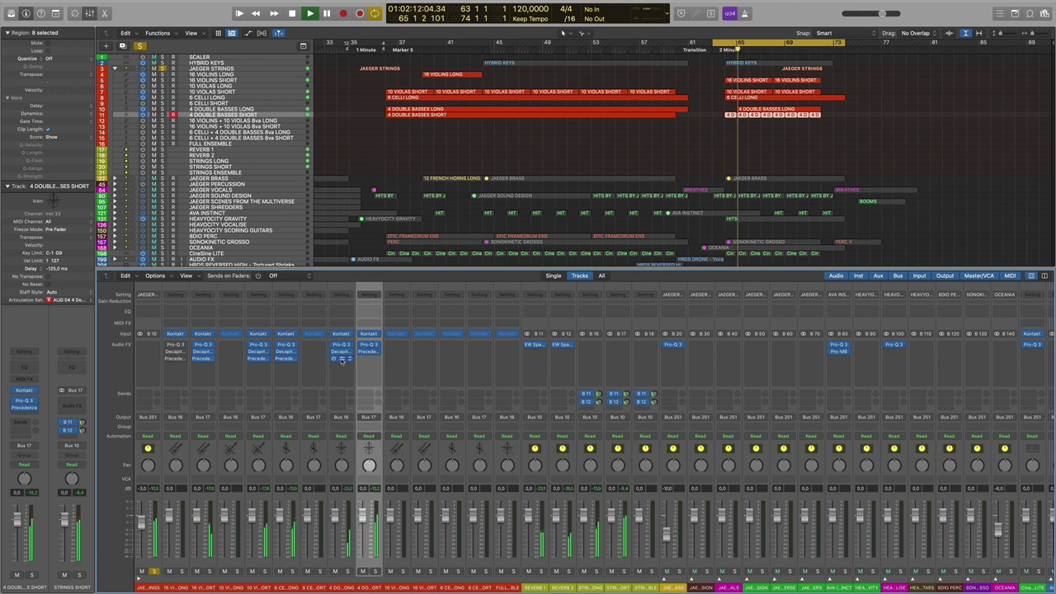
left_click(342, 359)
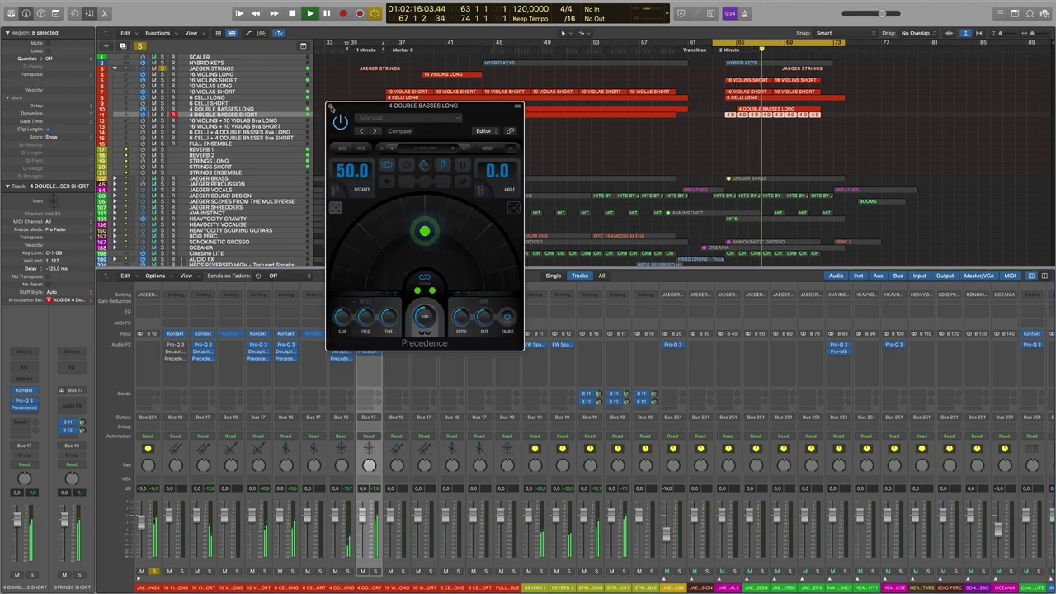
left_click(331, 108)
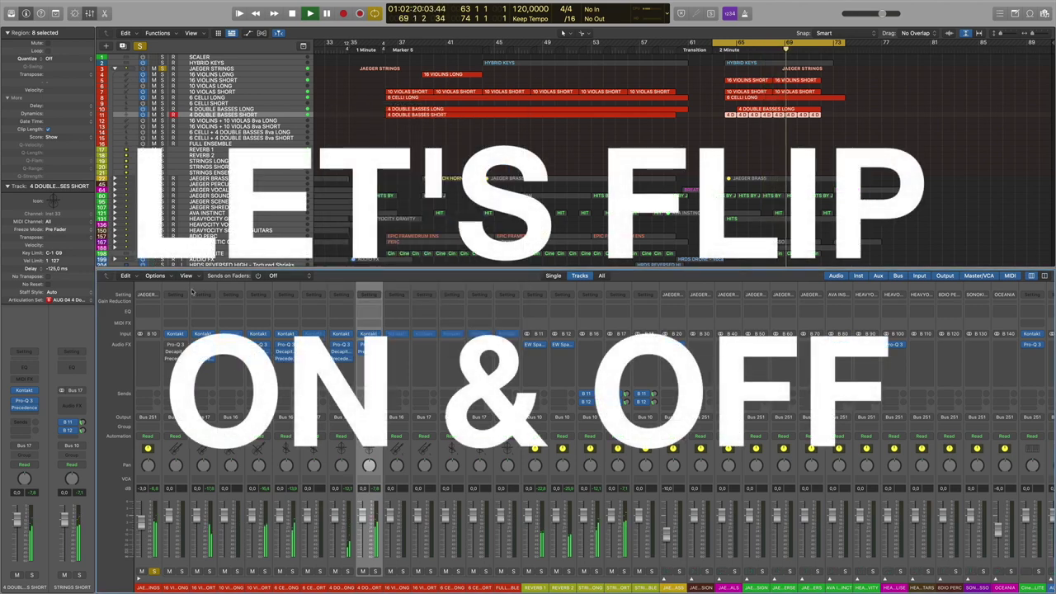
Select the channels from 16 VIOLINS LONG through 4 DOUBLE BASSES SHORT and switch Pro-Q 3 on for all of them.
left_click(179, 288, "shift")
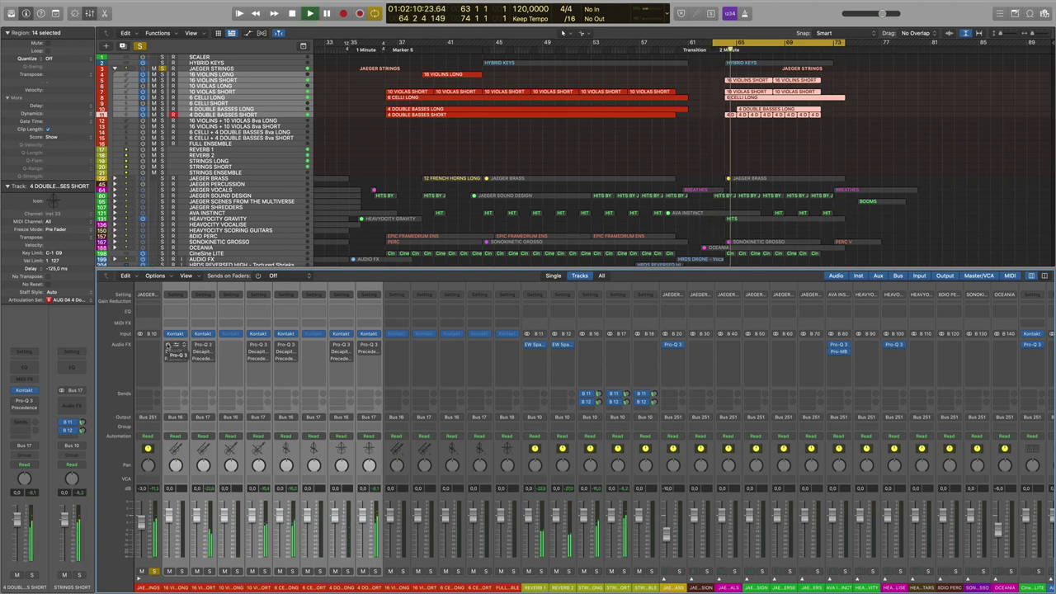
left_click(168, 344)
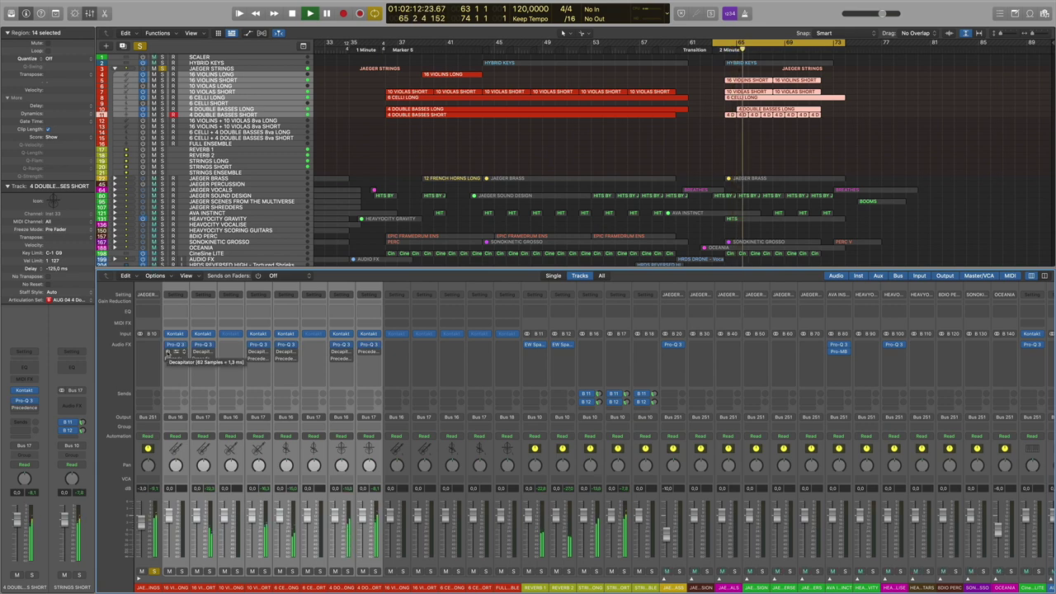